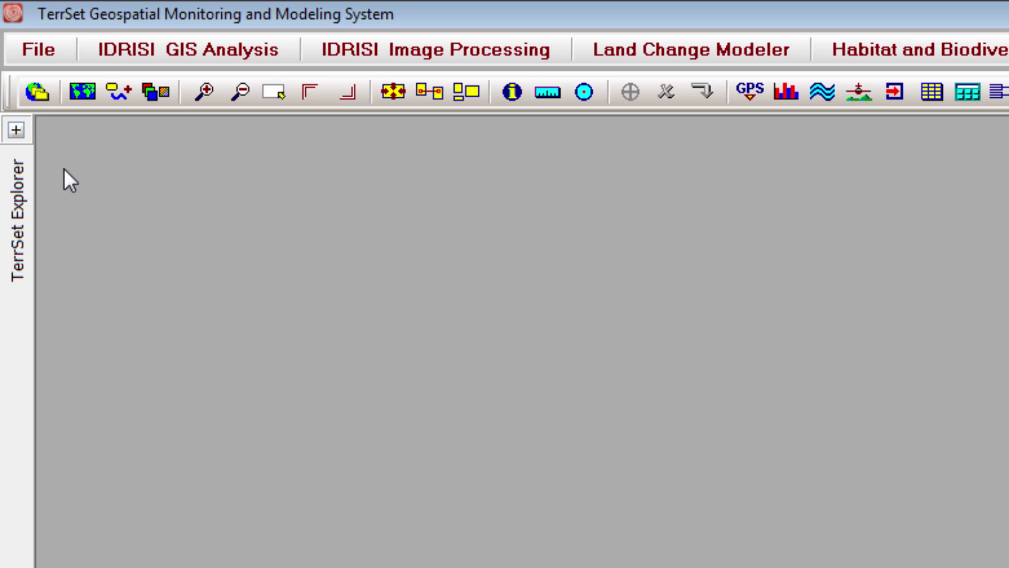
Step: Toggle the TerrSet Explorer panel off and back on to show the Projects list
click(15, 130)
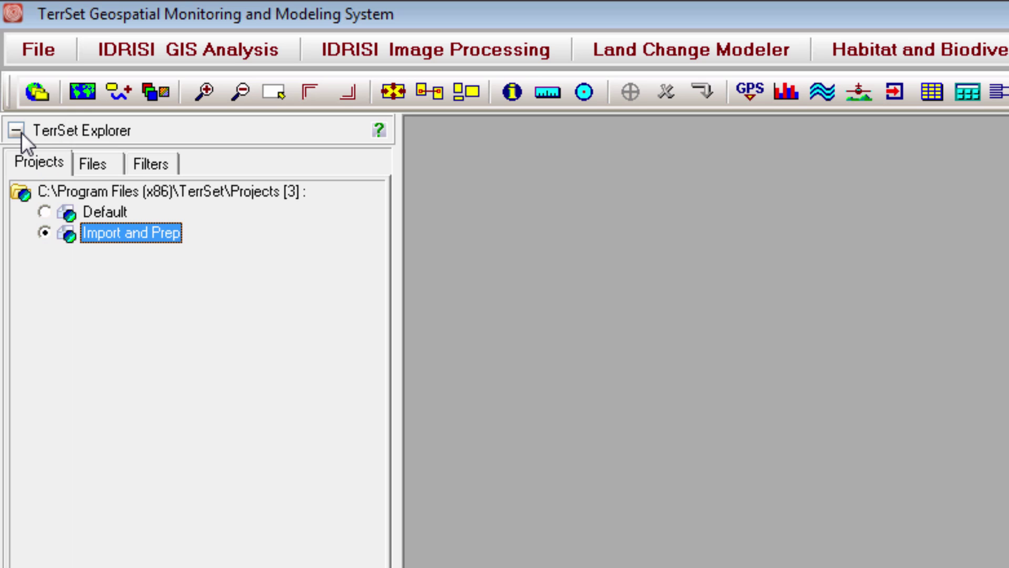
click(20, 131)
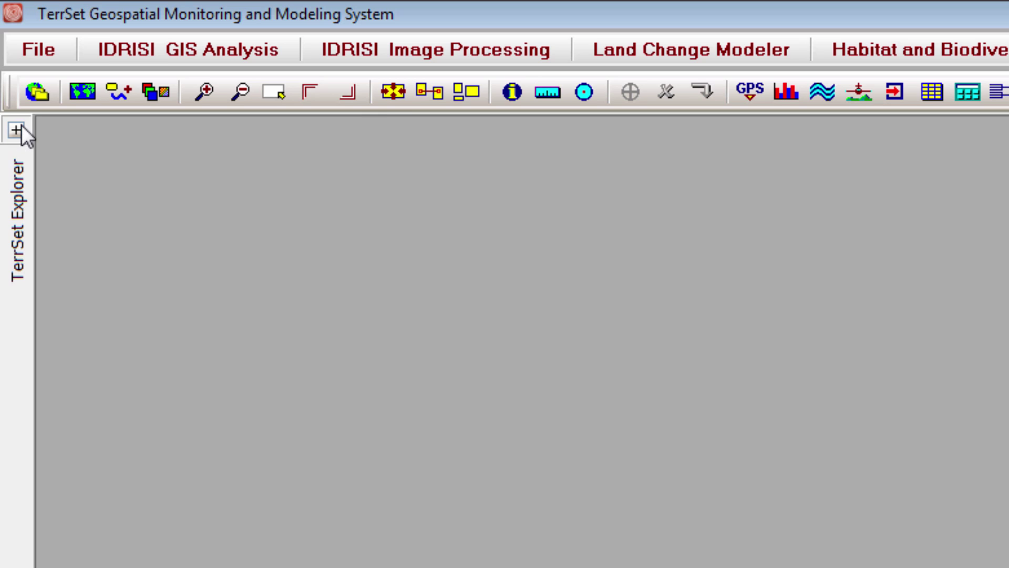
click(30, 94)
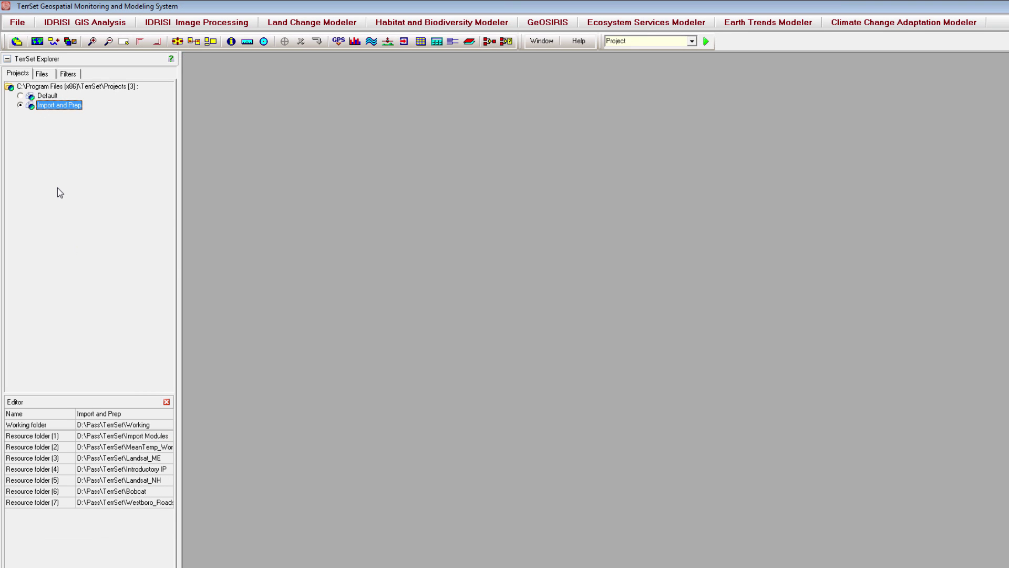
Step: Create a new project with D:\Pass\TerrSet\Working as its working folder
right_click(58, 188)
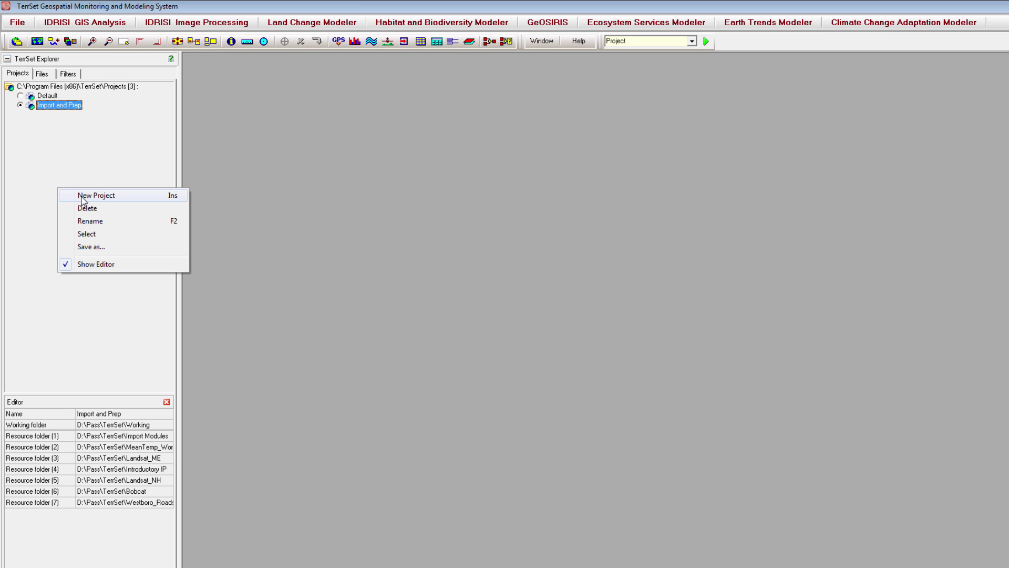
click(82, 197)
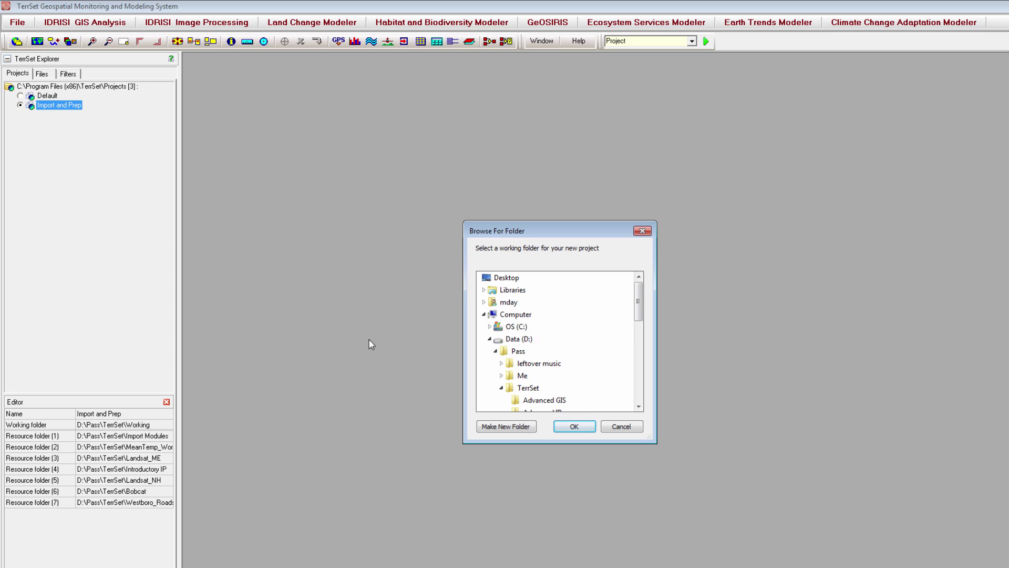
drag(640, 315, 642, 382)
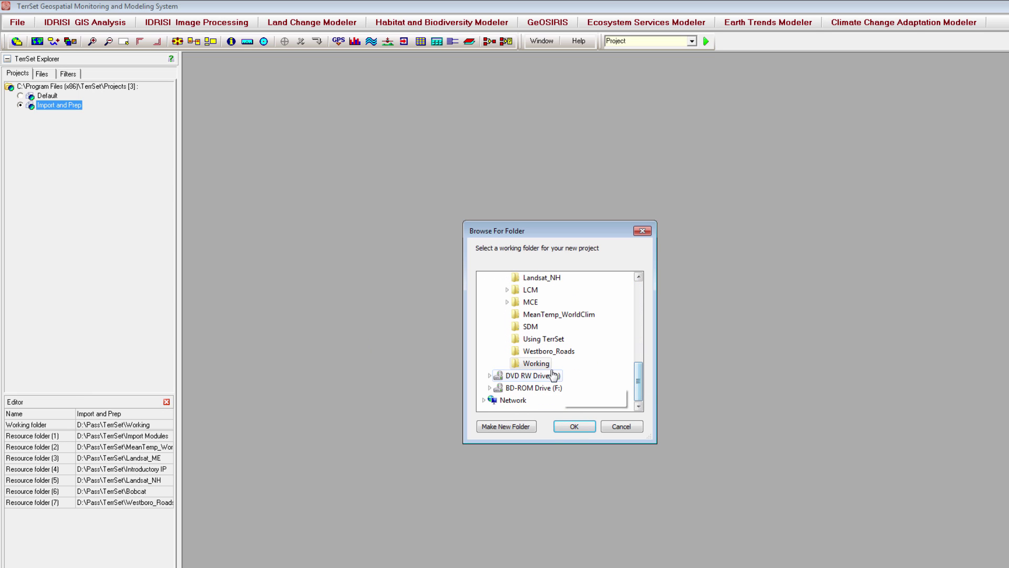
click(573, 427)
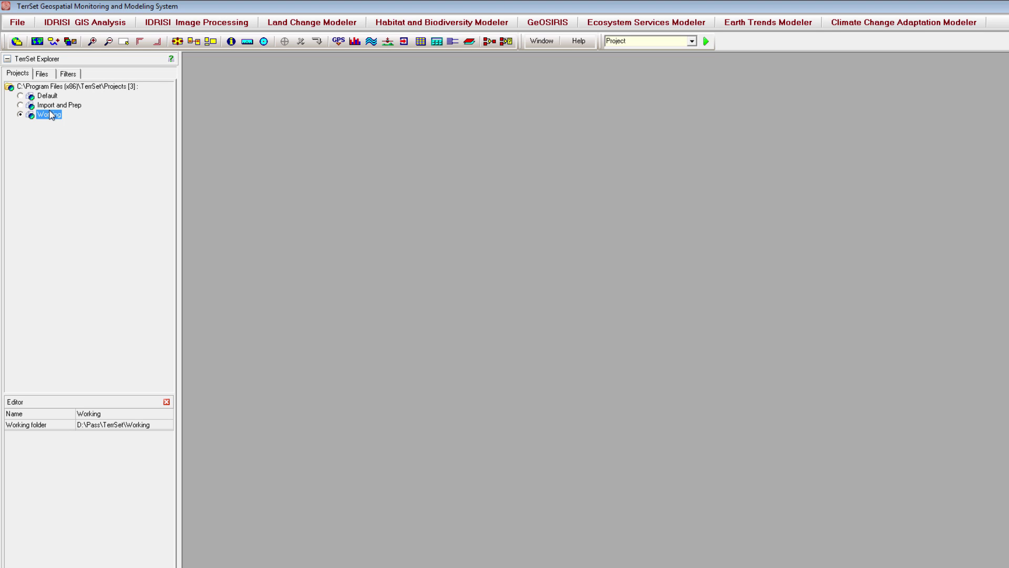
Step: Rename the Working project to 'TS Explorer', then dismiss its options menu
right_click(52, 117)
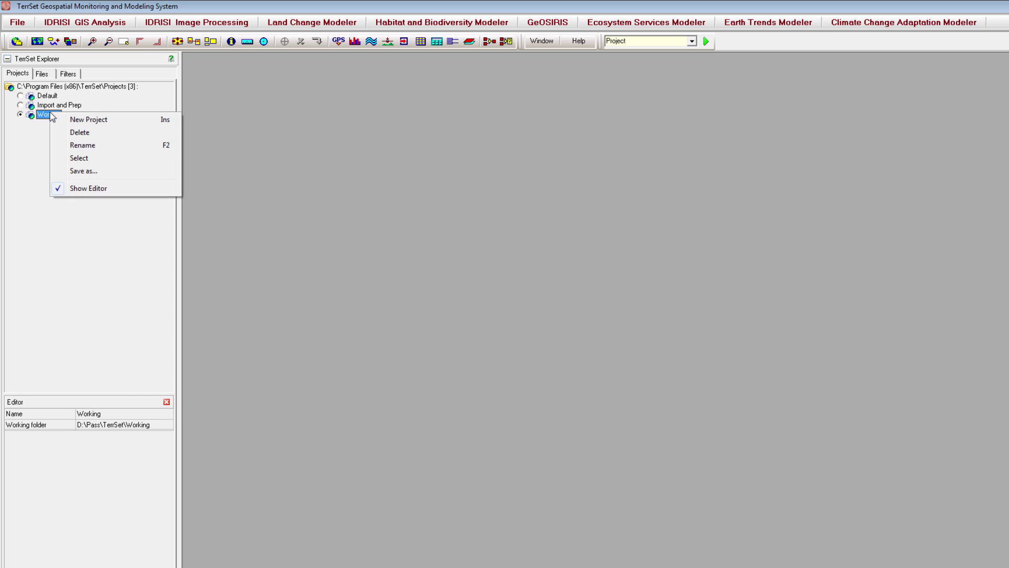
click(85, 146)
text(TS )
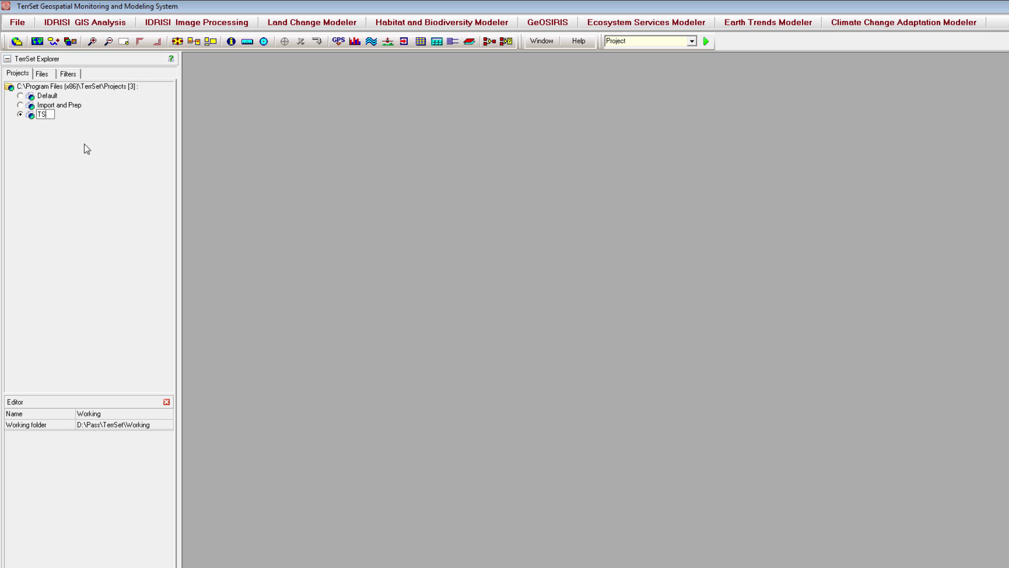
text(Explo)
text(rer)
key(Return)
right_click(59, 114)
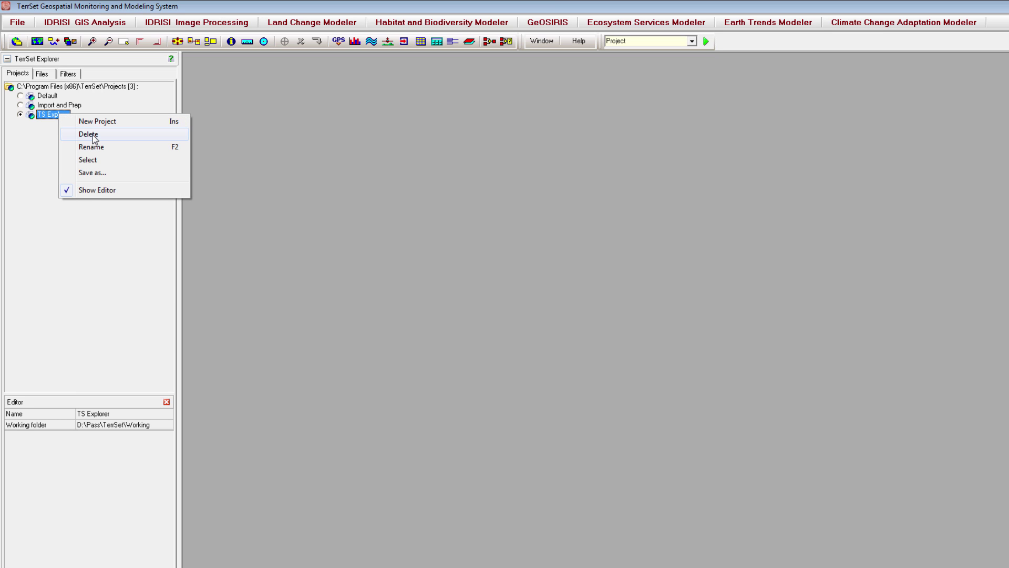
click(39, 174)
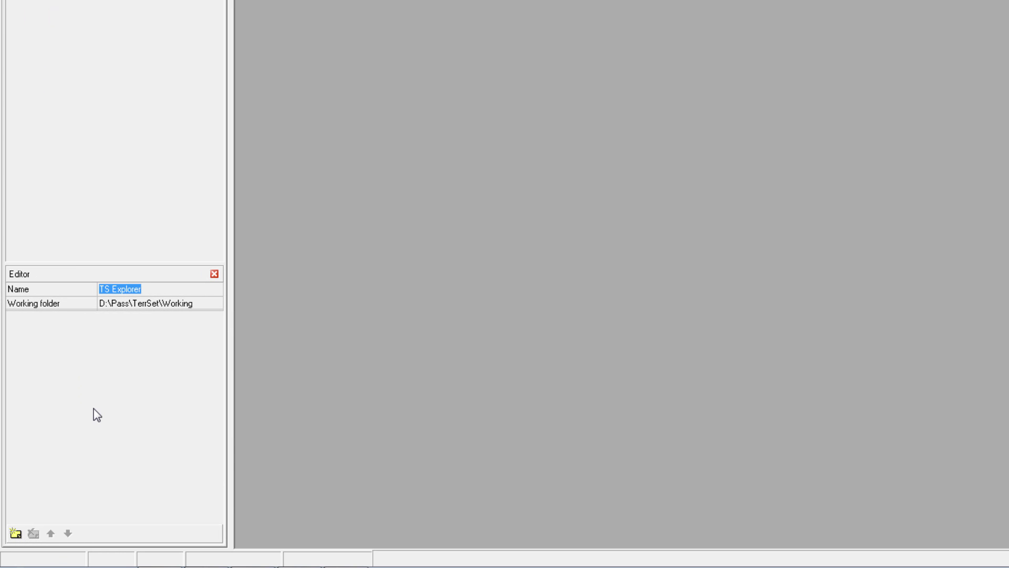
Step: Add Using TerrSet and Introductory IP as resource folders of TS Explorer
right_click(94, 410)
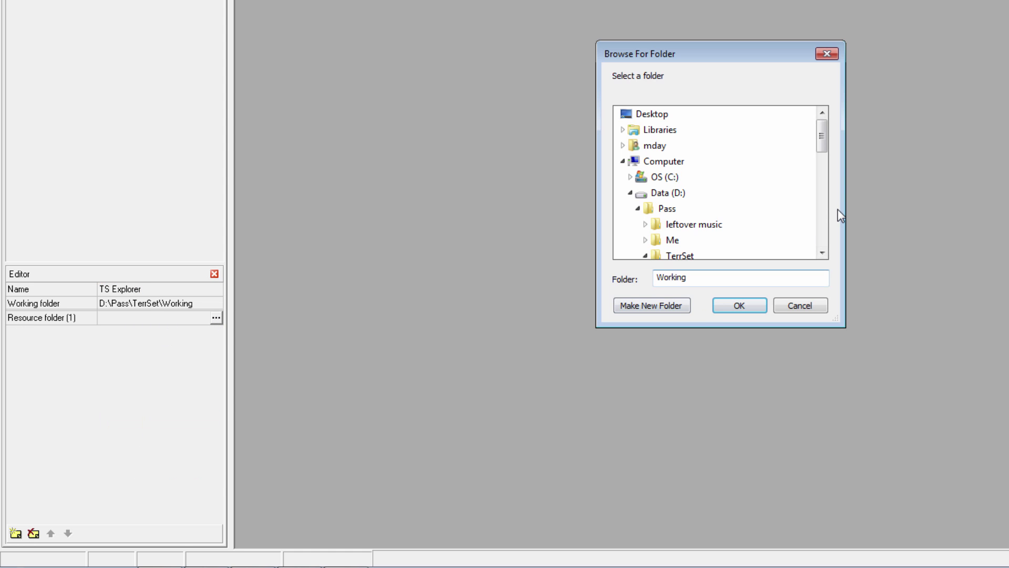
drag(822, 135, 822, 229)
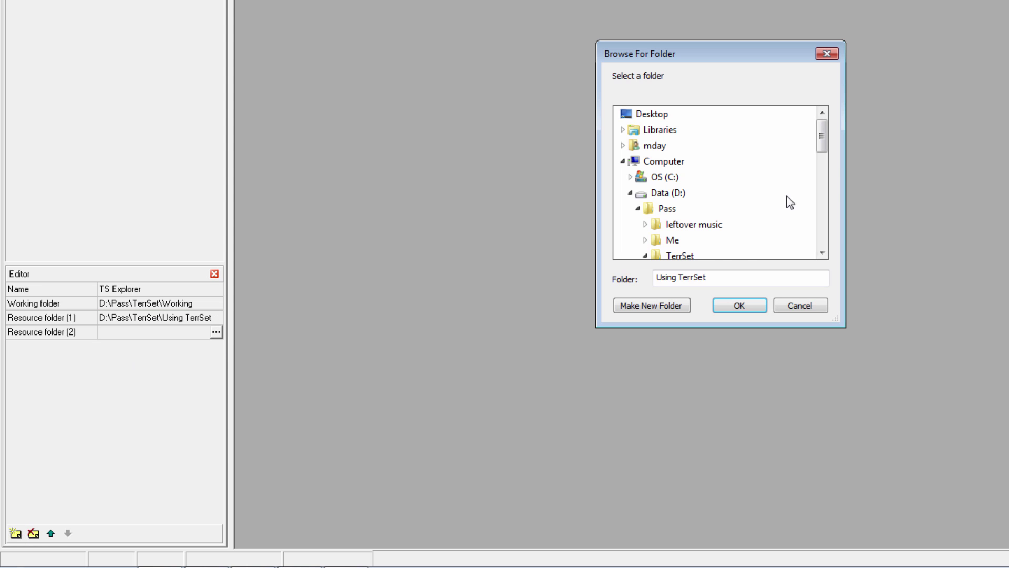
drag(822, 133, 822, 199)
click(702, 177)
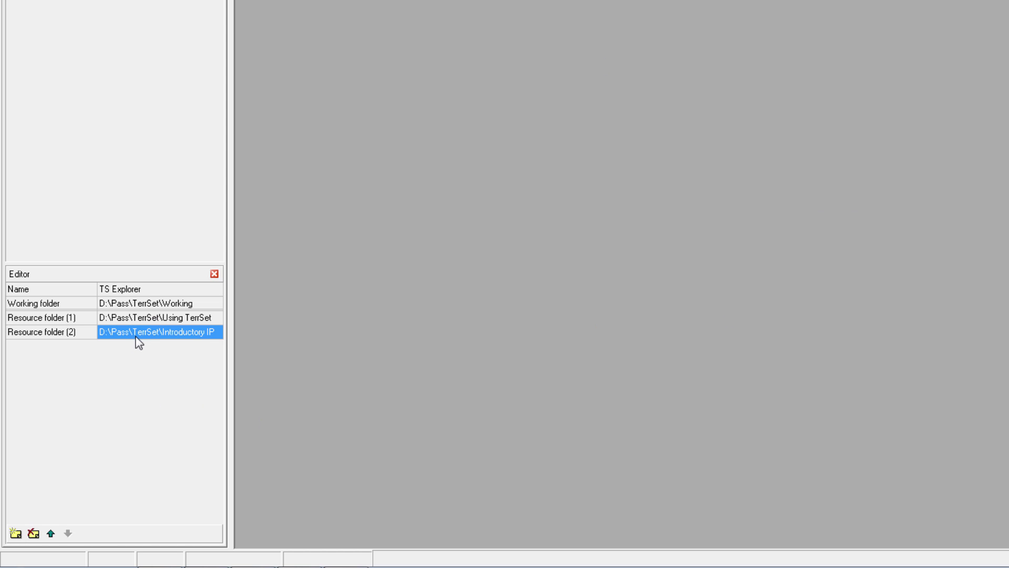
click(136, 332)
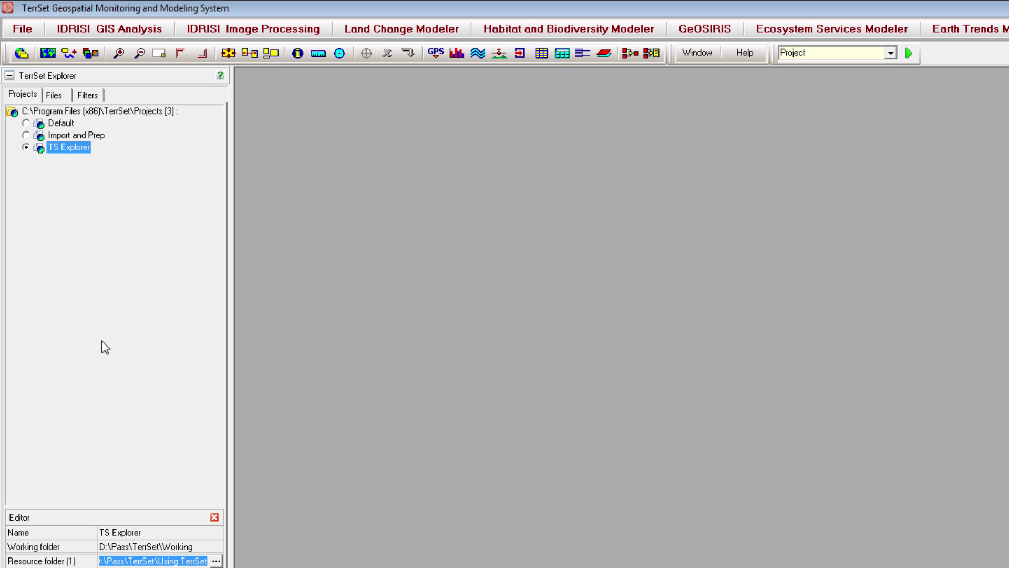
Step: List the 43 files in the Using TerrSet folder on the Files tab
click(62, 95)
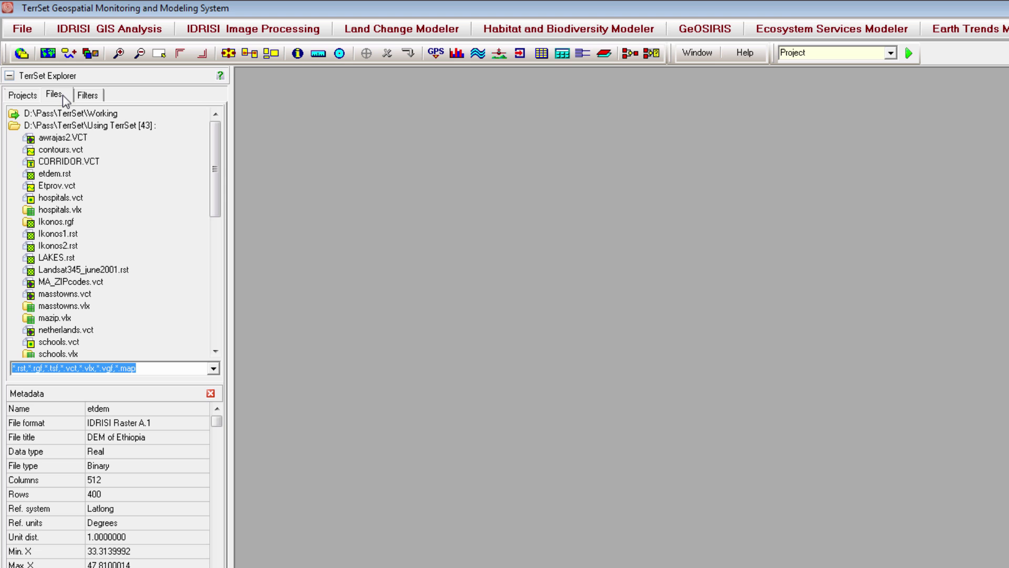
double_click(48, 127)
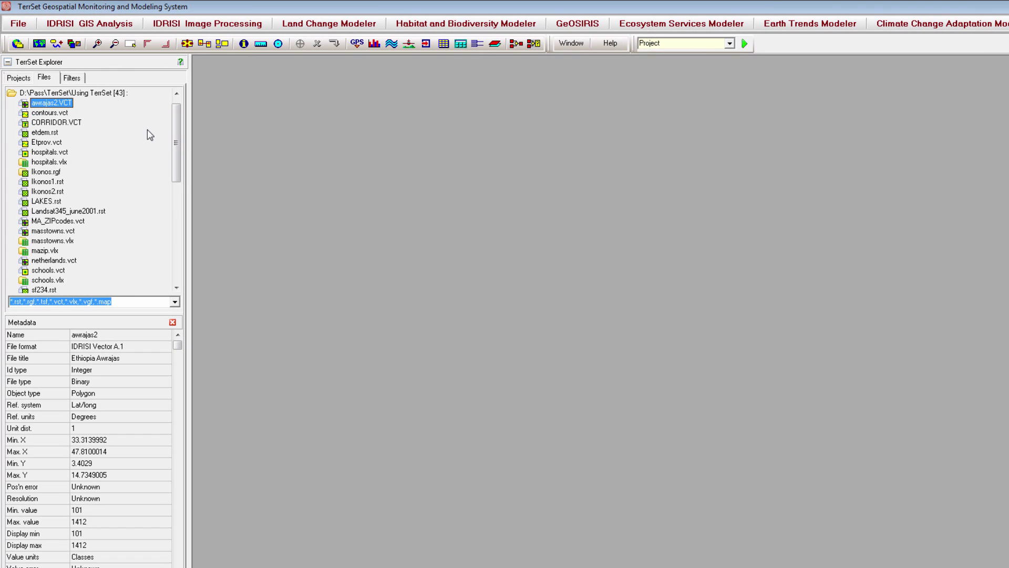
click(38, 43)
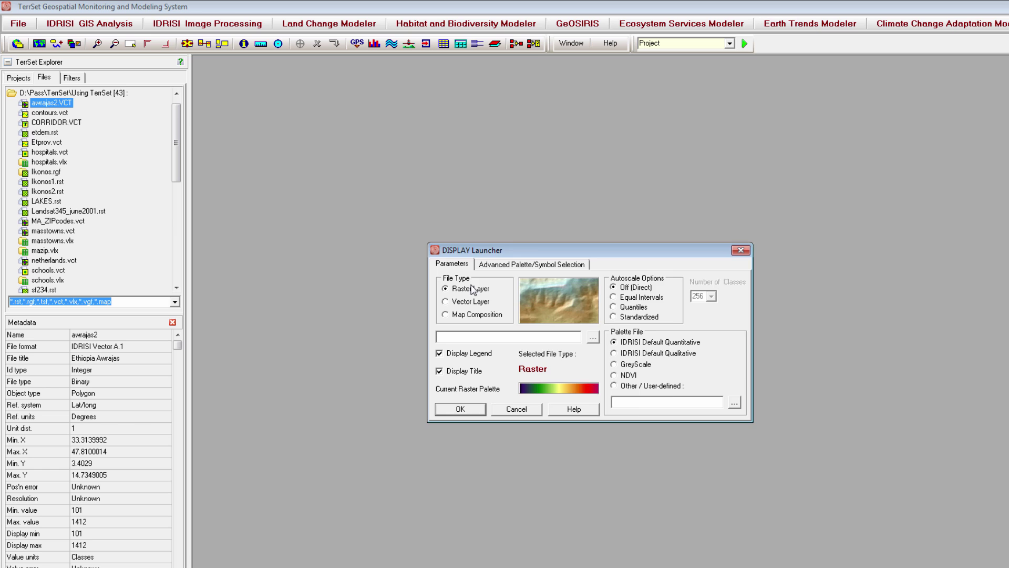
click(593, 337)
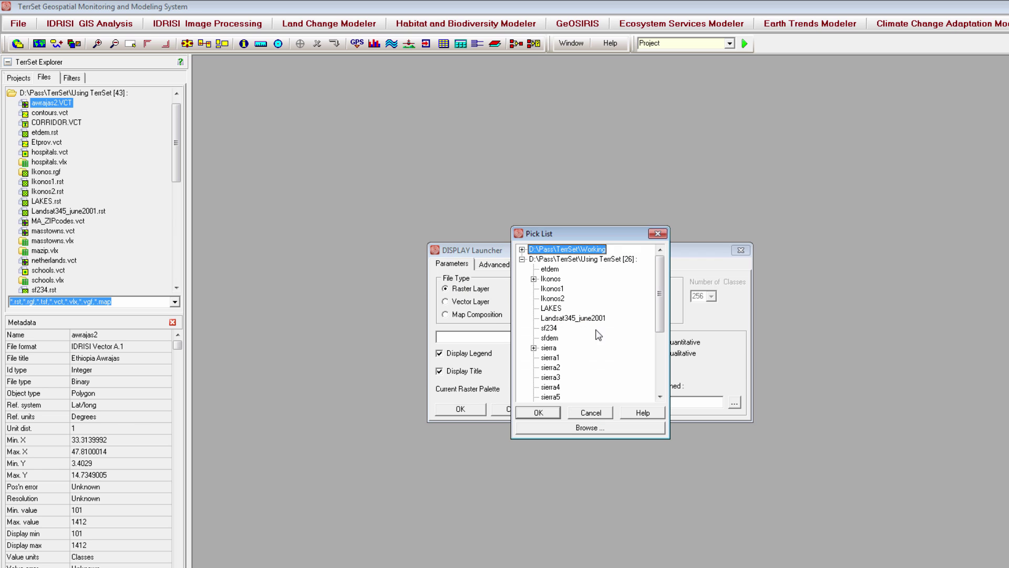
click(549, 269)
click(538, 412)
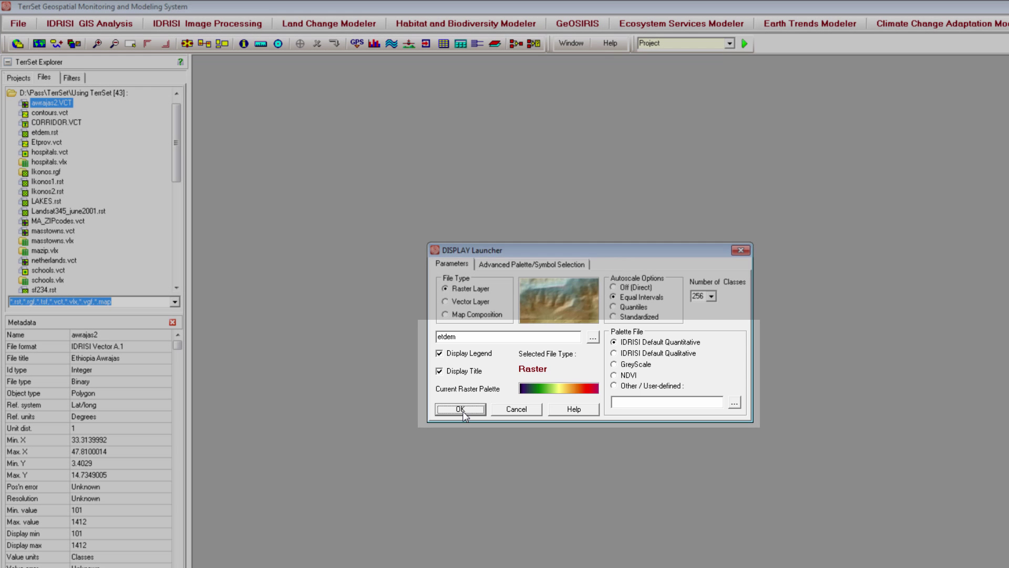
click(461, 409)
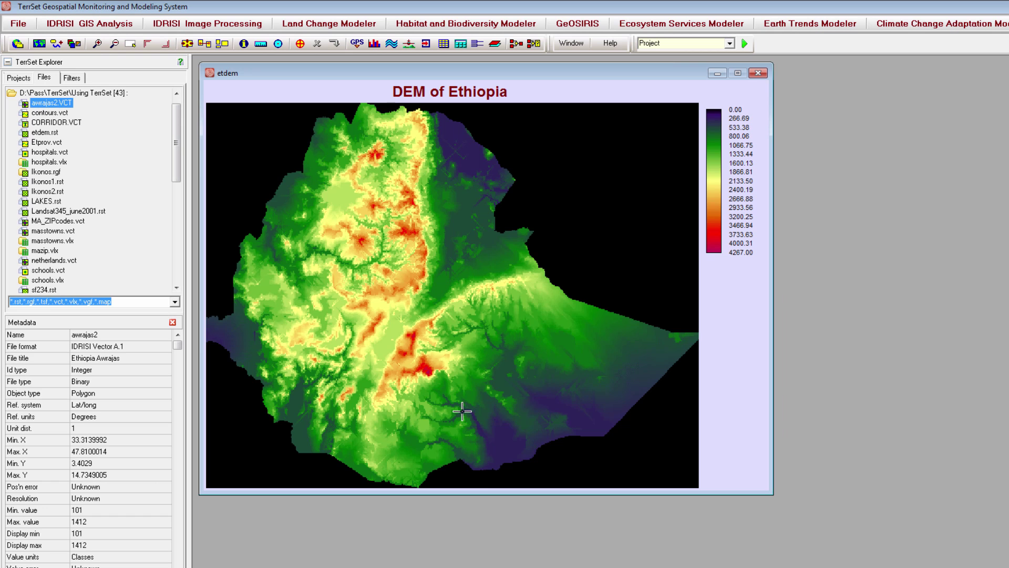
click(758, 73)
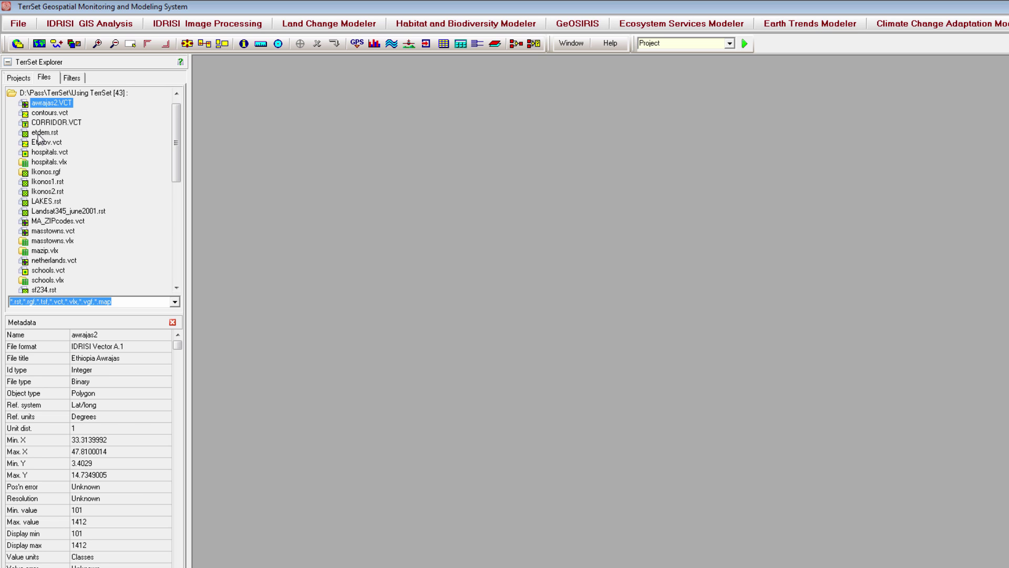
Step: Display etdem.rst as the 'DEM of Ethiopia' map with its elevation legend
double_click(38, 134)
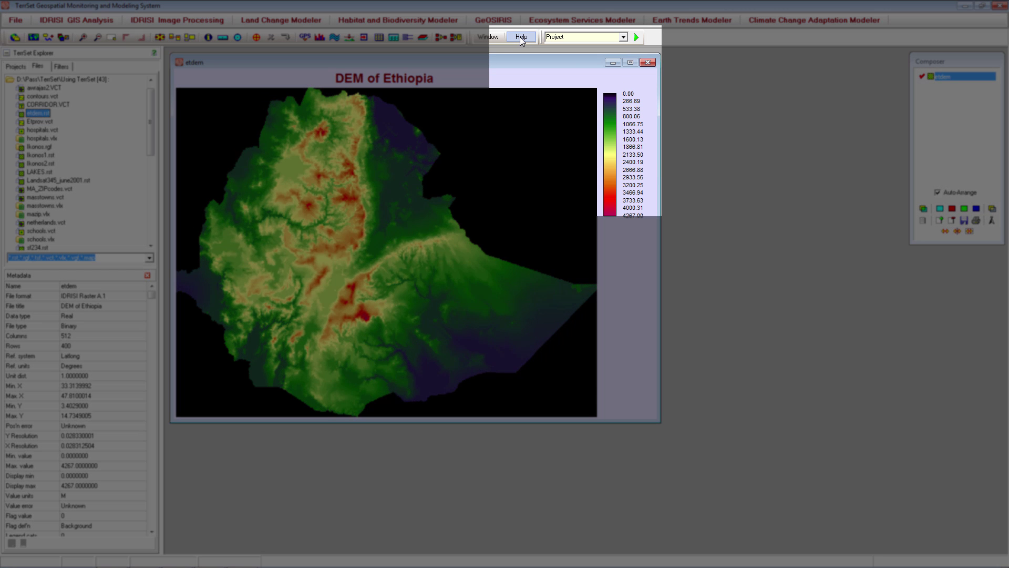
click(521, 38)
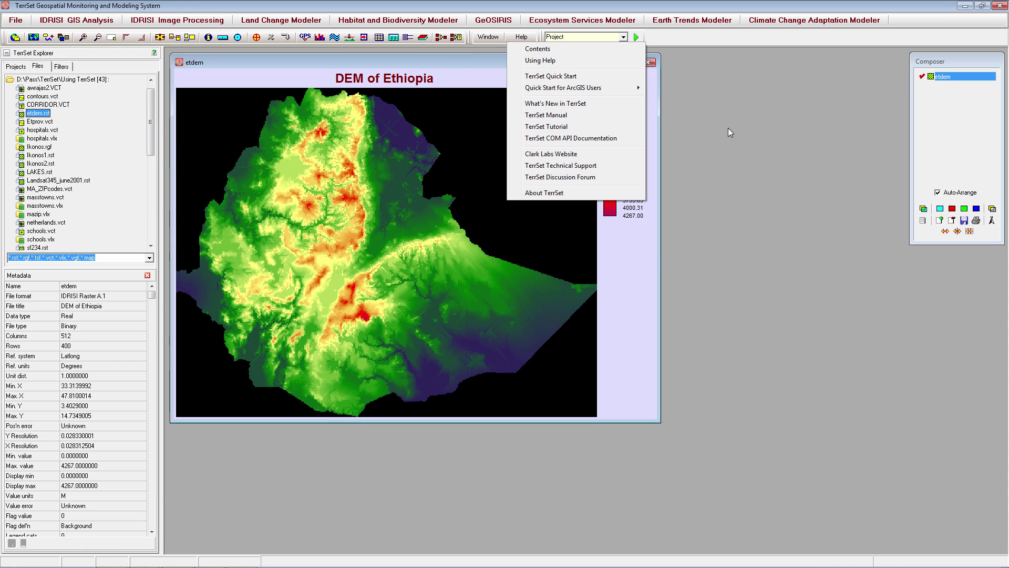
click(728, 129)
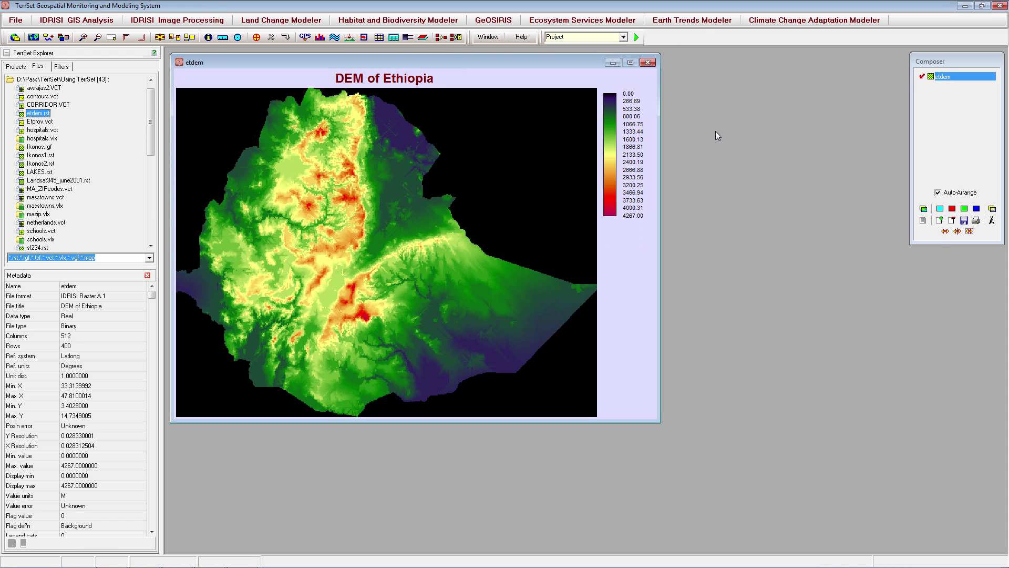